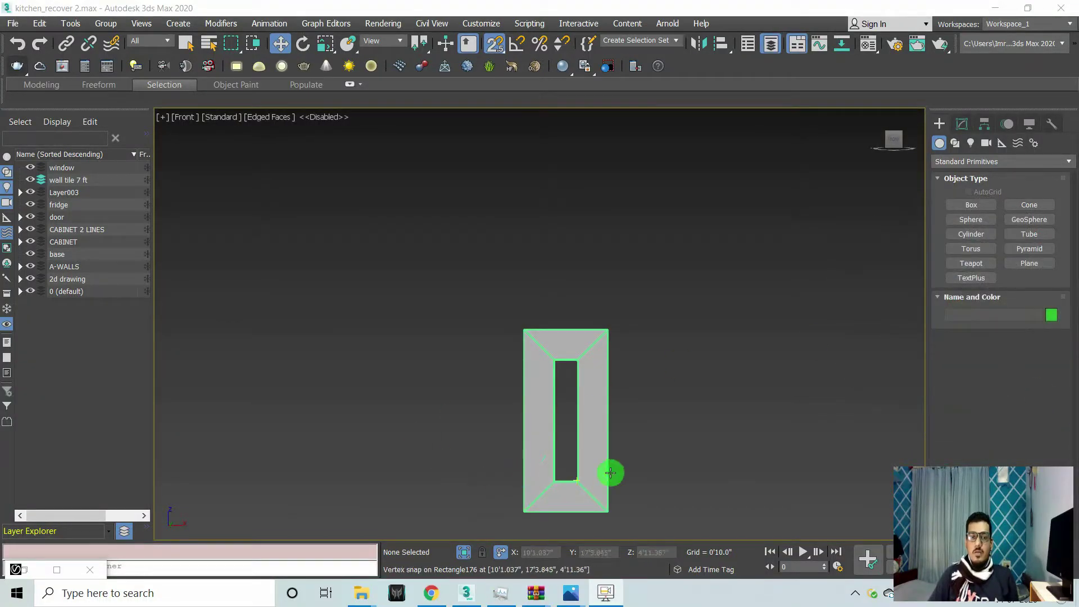
# Step: Switch the front view to wireframe and exit isolation to show the whole kitchen scene
pyautogui.moveTo(655, 436); pyautogui.dragTo(648, 420, button='middle')
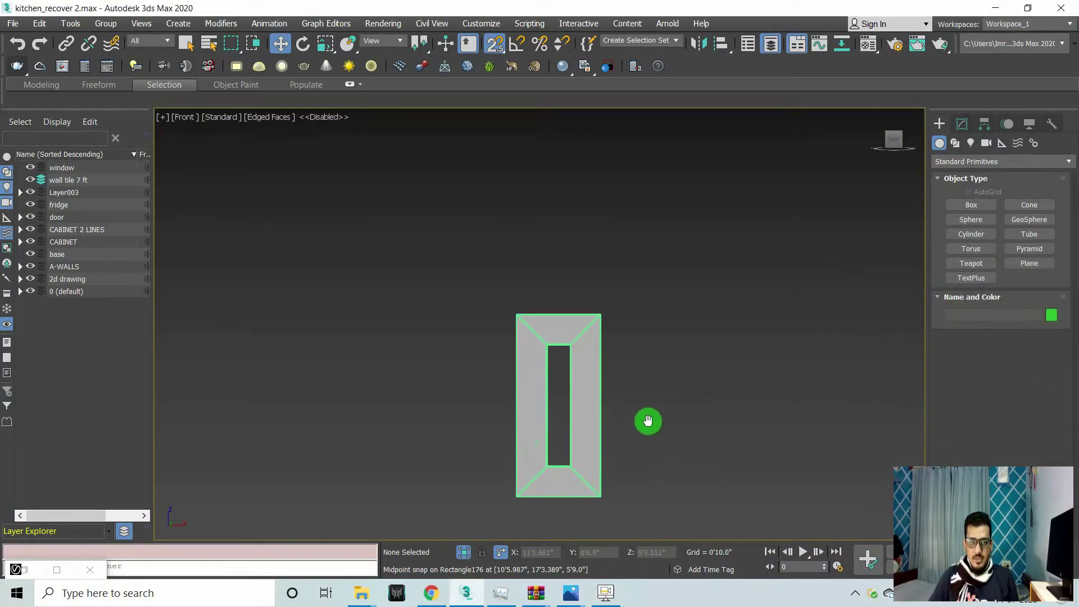
pyautogui.press('F4')
pyautogui.press('F4')
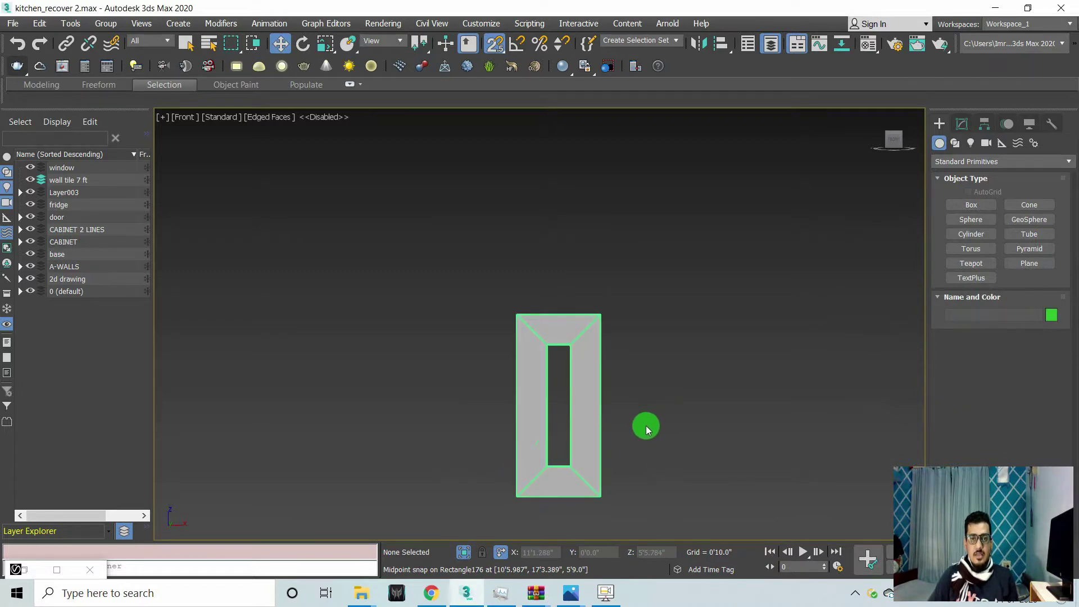
pyautogui.press('F4')
pyautogui.press('F3')
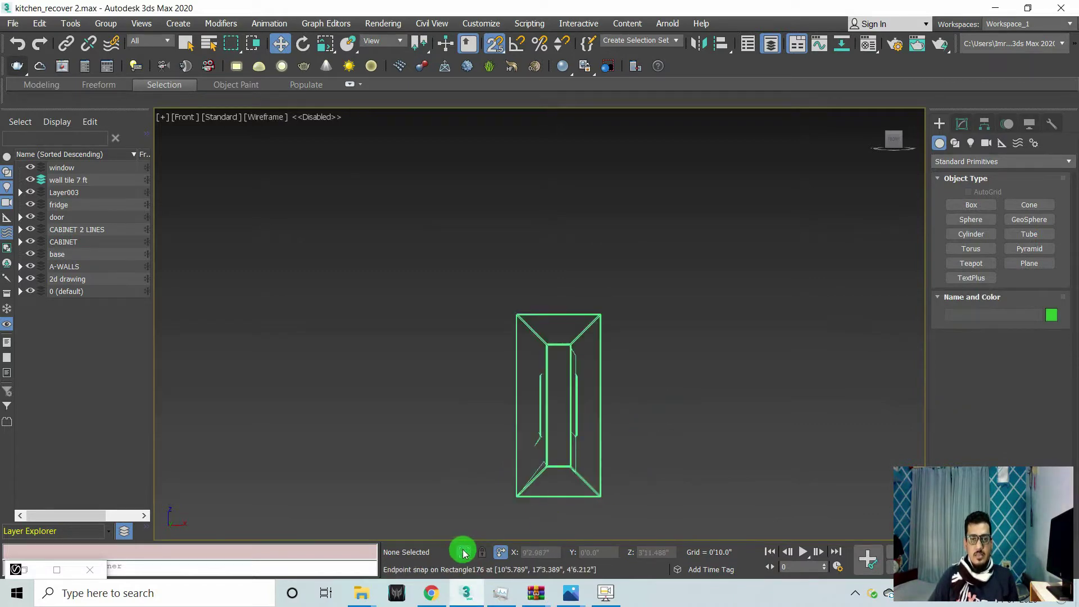
pyautogui.click(464, 552)
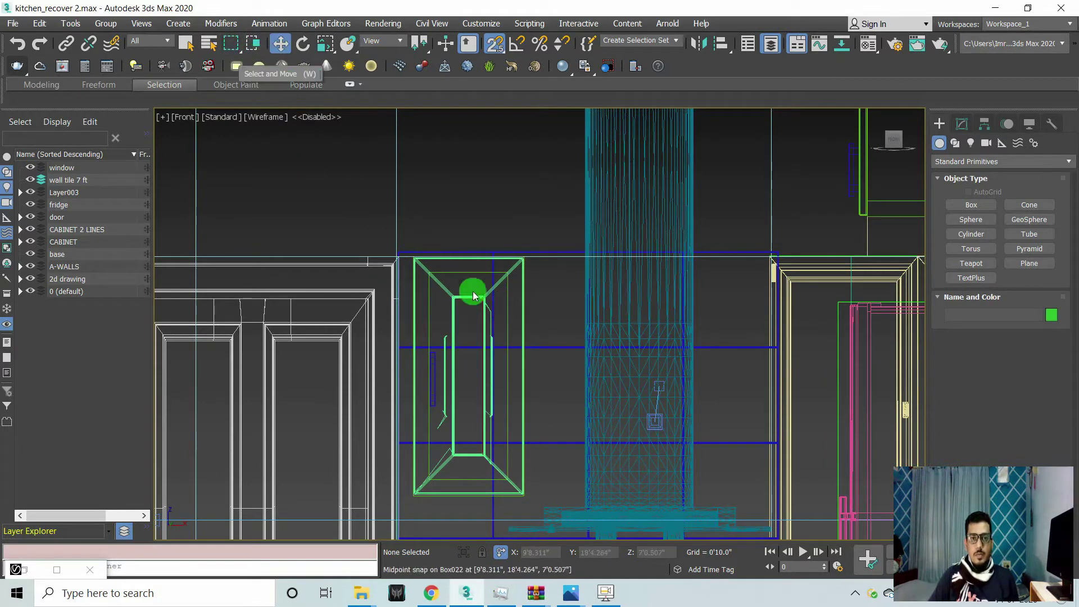
# Step: Select Rectangle176 and turn on Affect Object Only under Hierarchy > Pivot
pyautogui.moveTo(474, 297)
pyautogui.mouseDown()
pyautogui.moveTo(473, 266)
pyautogui.moveTo(470, 410)
pyautogui.mouseUp()
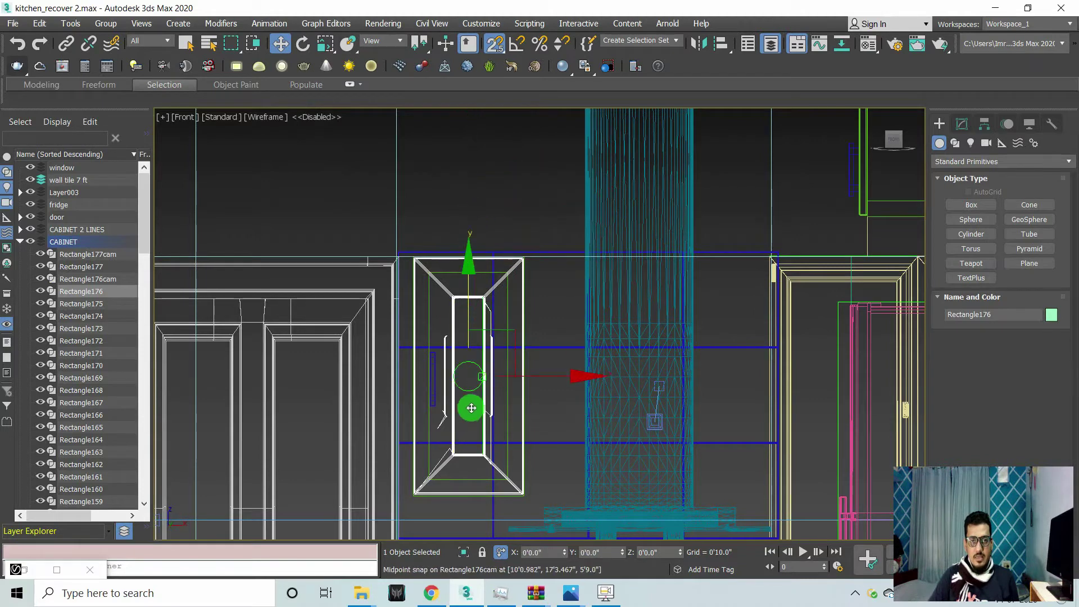
pyautogui.click(985, 123)
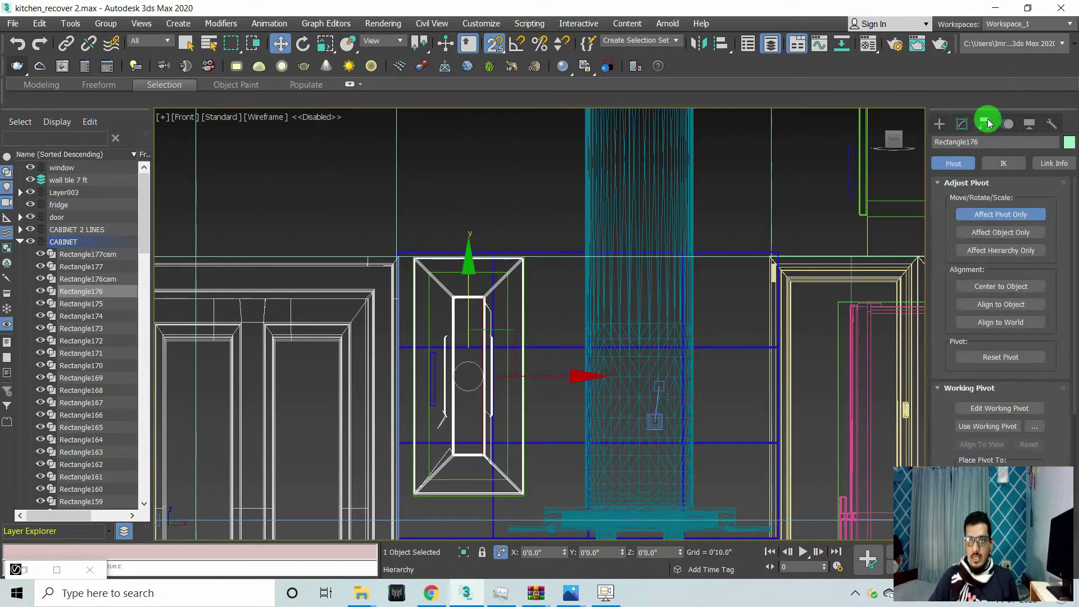
pyautogui.click(996, 215)
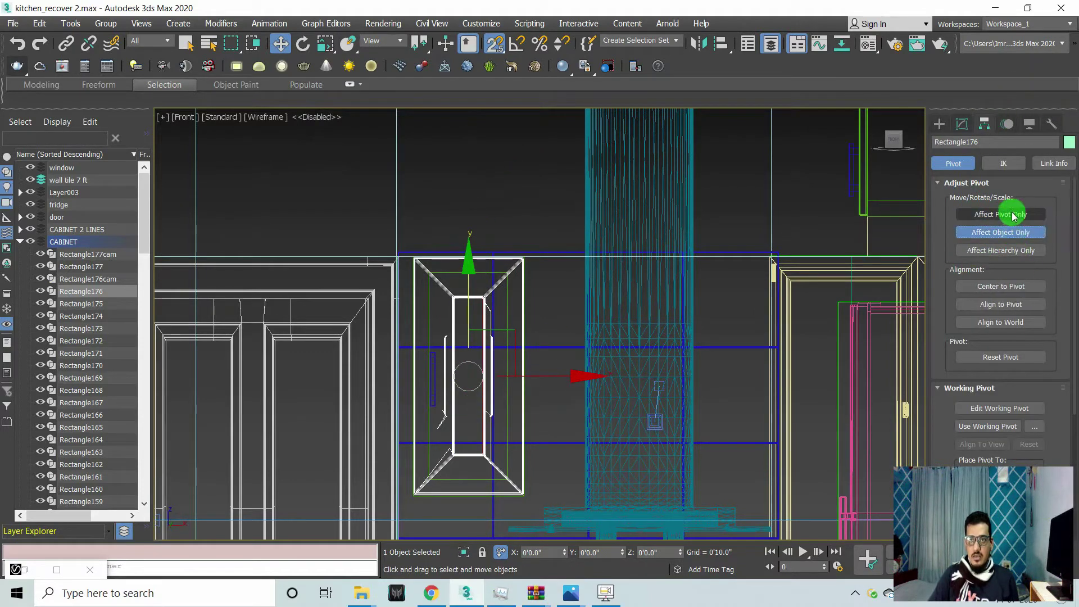
pyautogui.click(1032, 239)
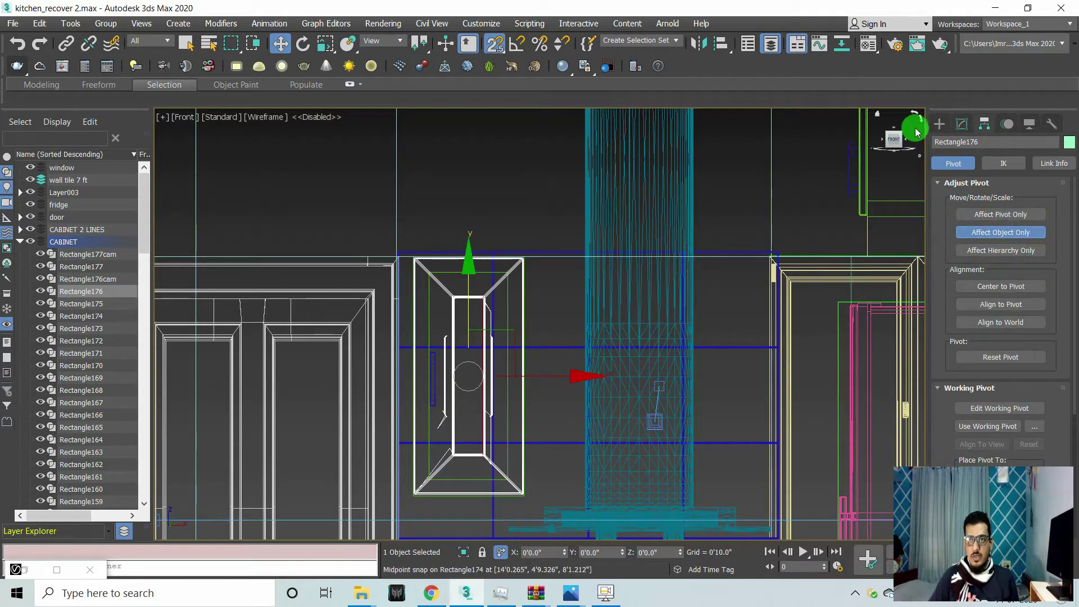
# Step: Move Rectangle176 with the gizmo, then snap it back to its original spot
pyautogui.click(940, 124)
pyautogui.click(474, 260)
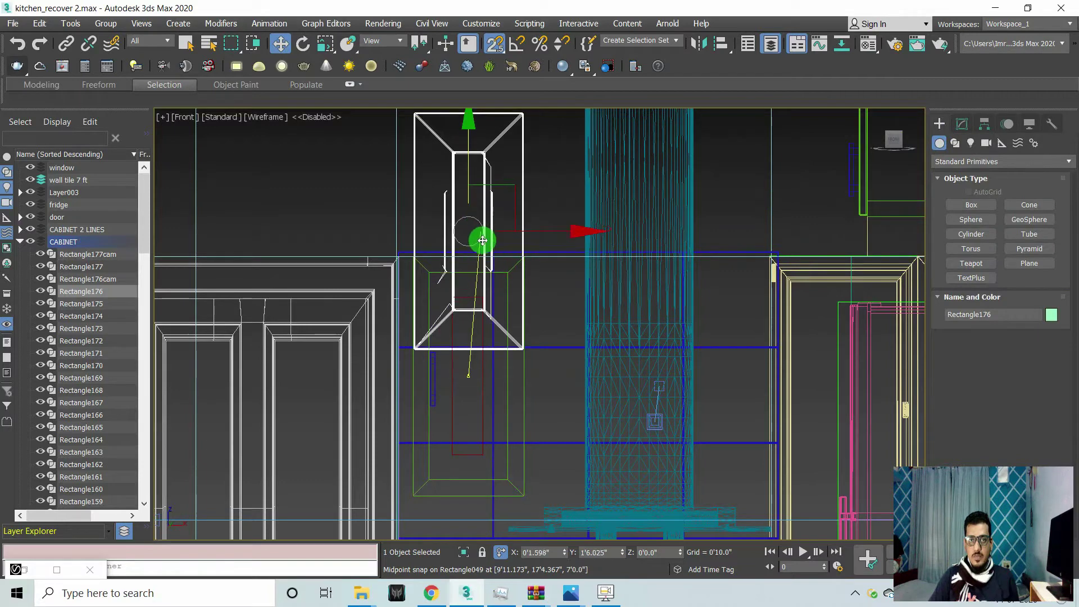
pyautogui.moveTo(470, 268)
pyautogui.mouseDown()
pyautogui.moveTo(508, 373)
pyautogui.moveTo(537, 378)
pyautogui.mouseUp()
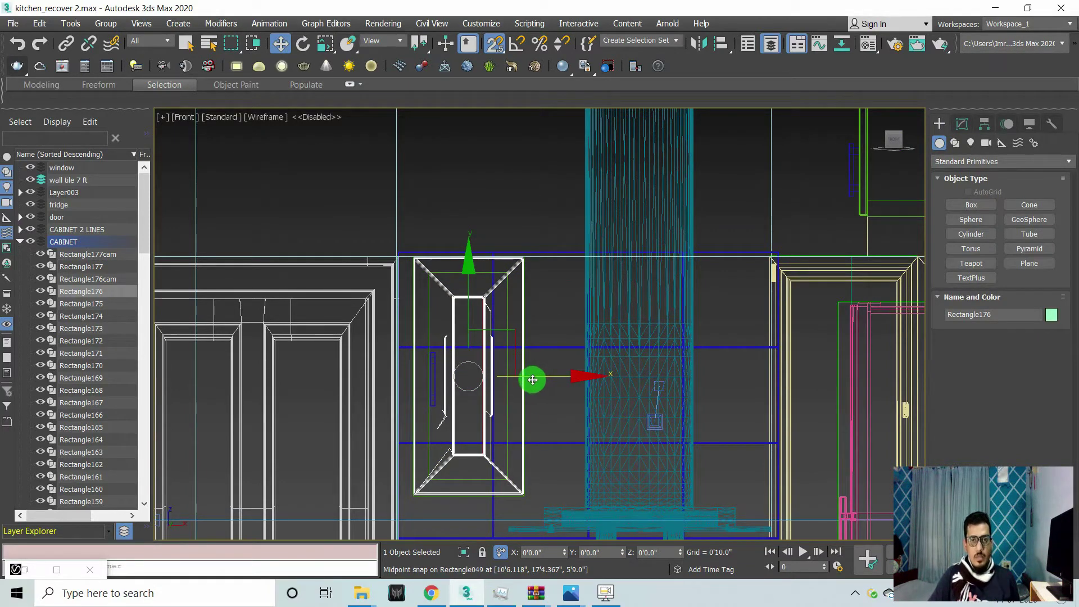
pyautogui.click(961, 124)
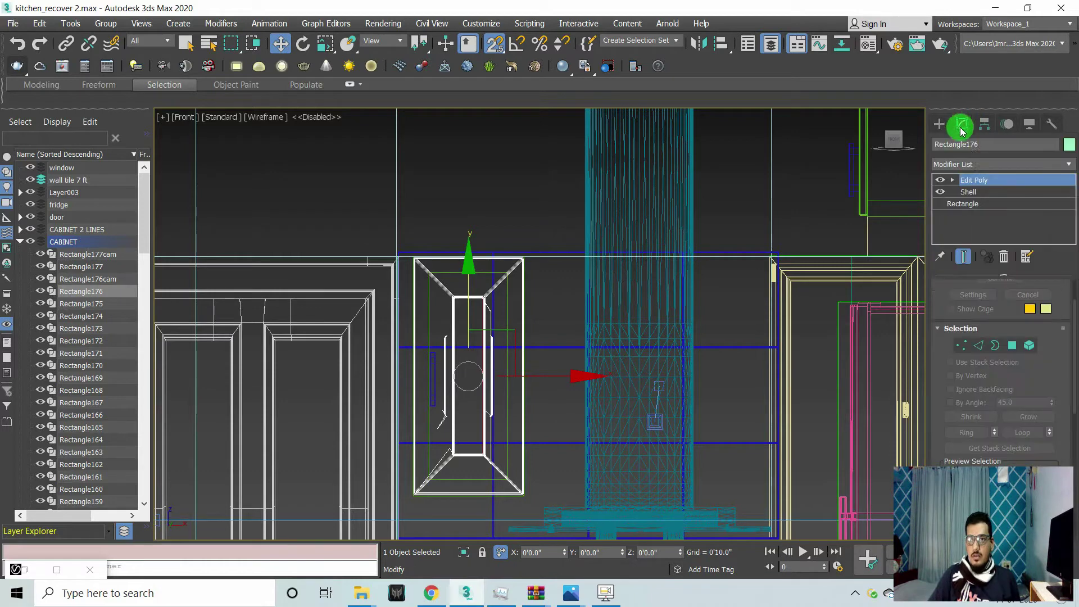
pyautogui.click(991, 132)
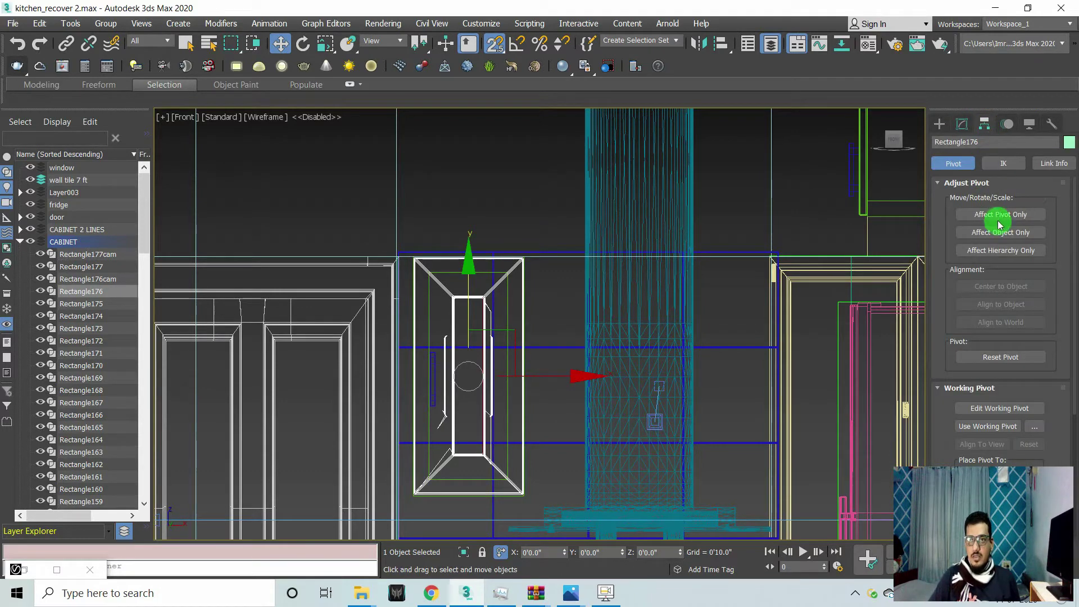
pyautogui.click(948, 124)
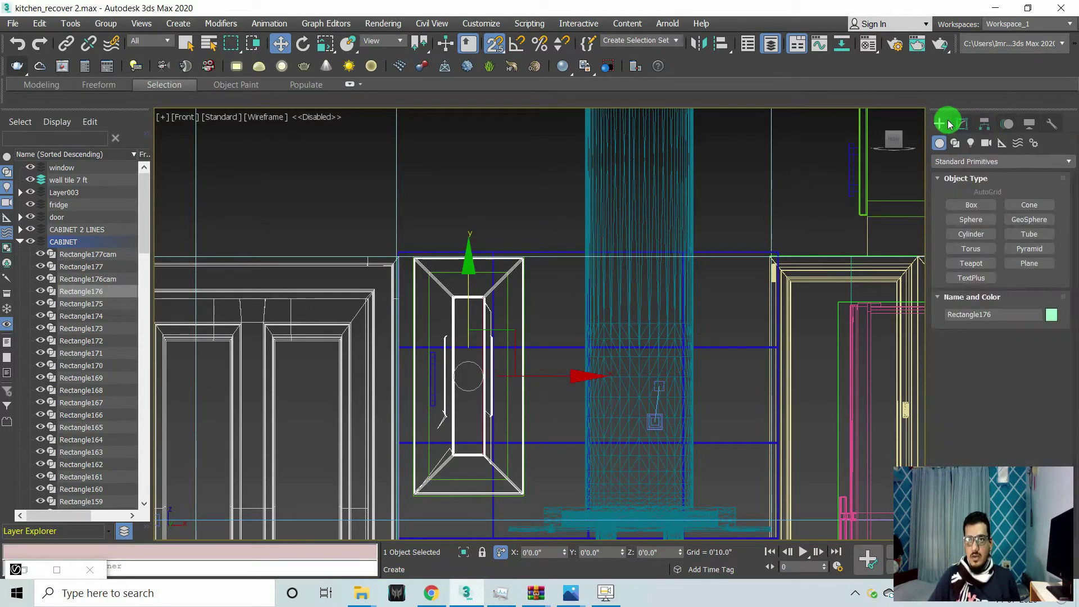
# Step: Turn on Affect Pivot Only for Rectangle176 and re-centre the Front viewport
pyautogui.click(986, 125)
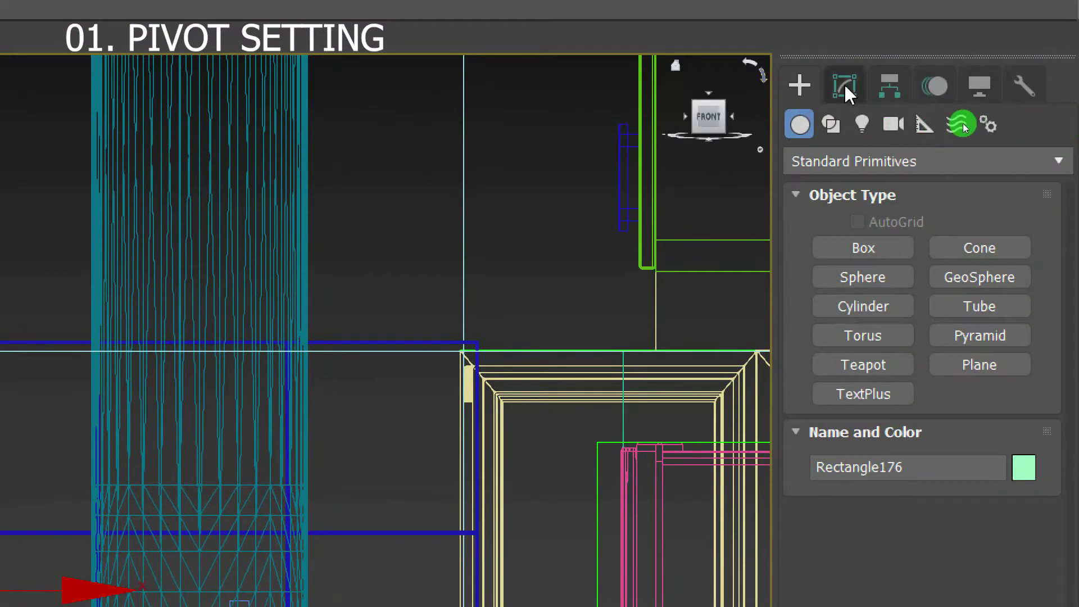
pyautogui.click(893, 87)
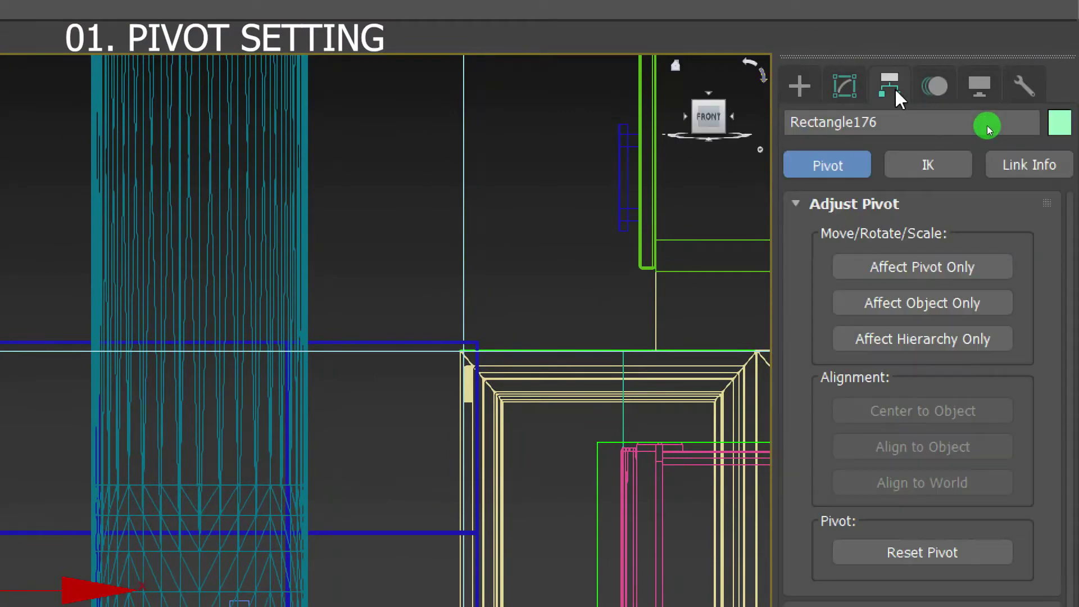
pyautogui.click(973, 273)
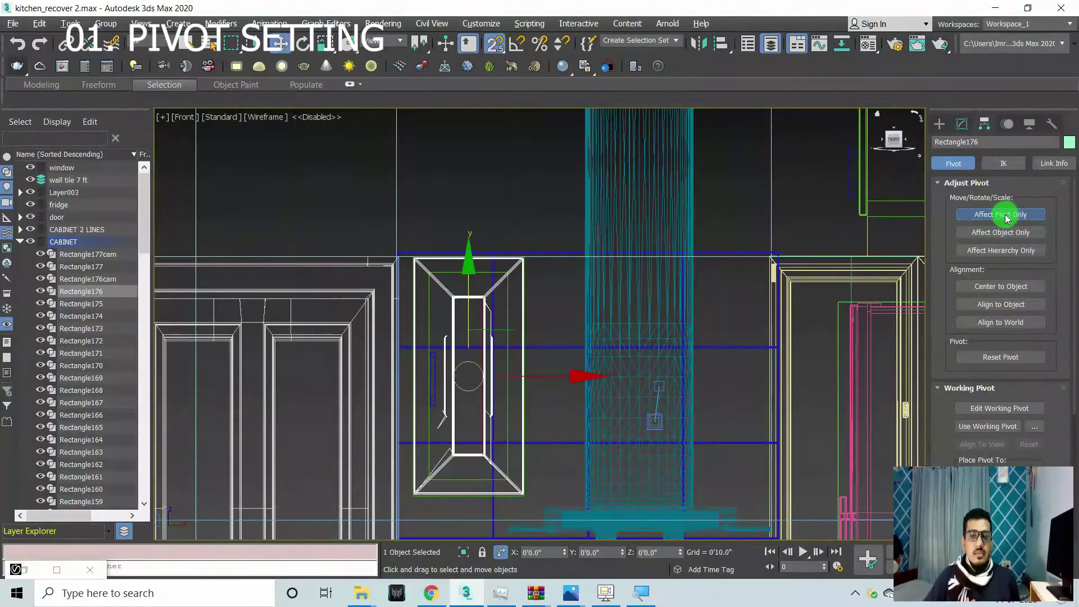
pyautogui.moveTo(515, 235); pyautogui.dragTo(547, 227, button='middle')
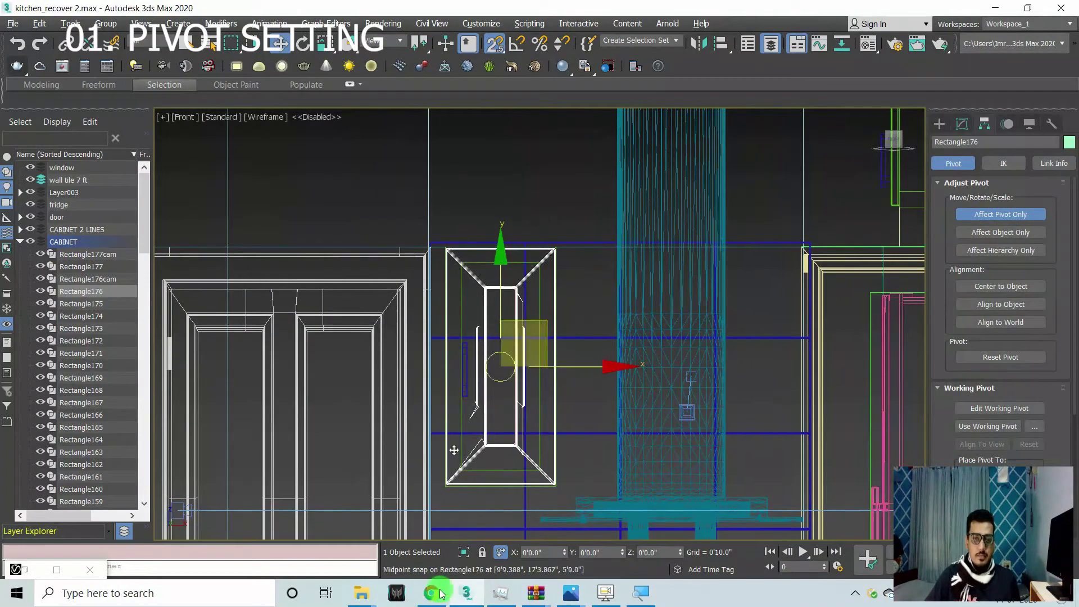
# Step: Isolate the cabinet door, zoom out, and select Rectangle176
pyautogui.click(464, 554)
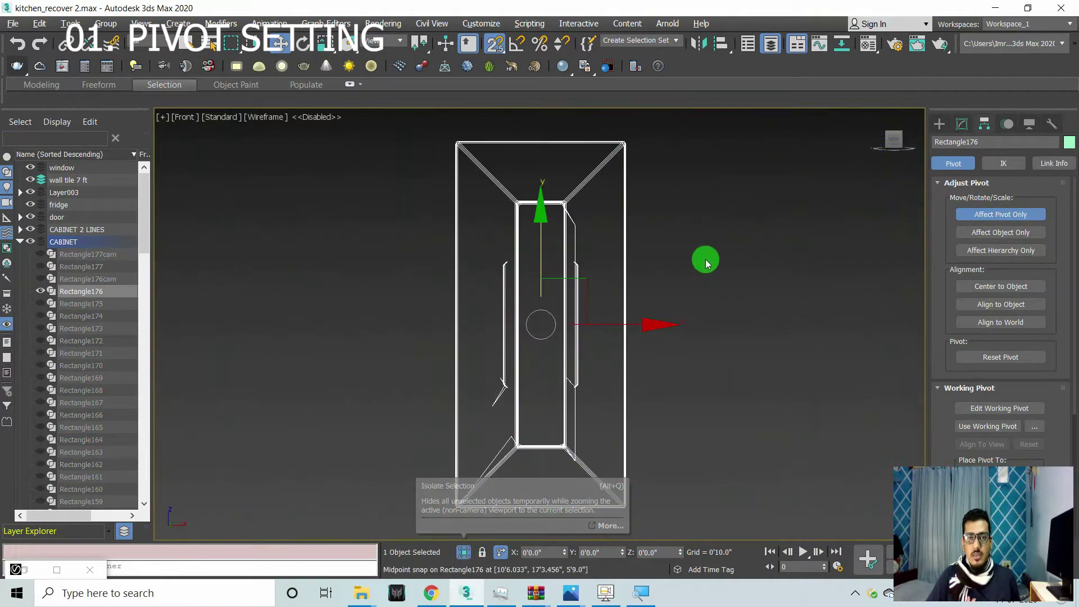
pyautogui.click(646, 272)
pyautogui.moveTo(646, 272); pyautogui.dragTo(556, 343, button='middle')
pyautogui.moveTo(476, 269); pyautogui.dragTo(585, 487)
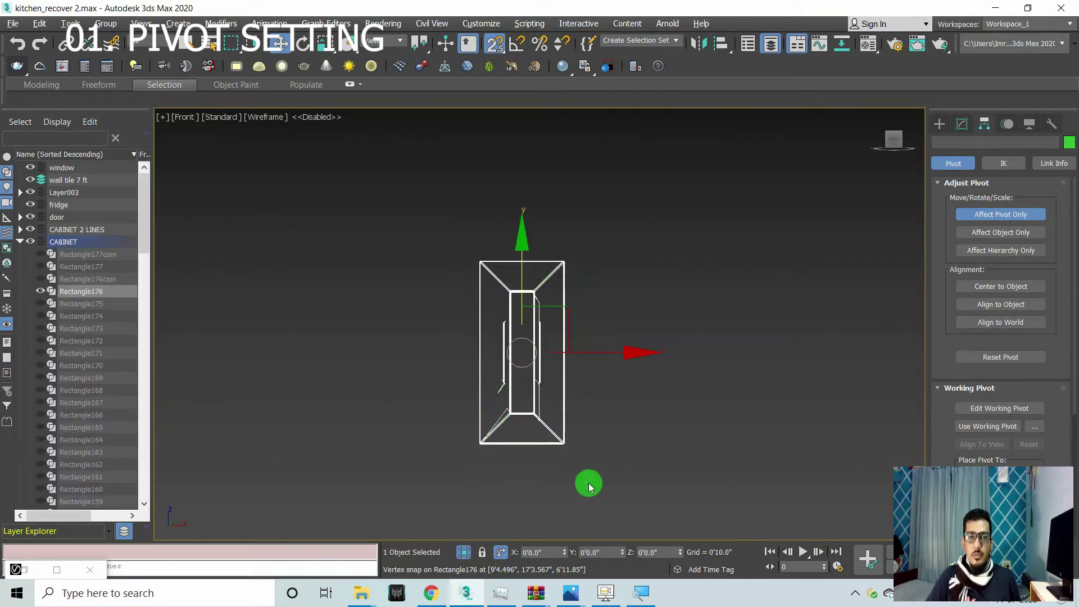
# Step: Snap Rectangle176's pivot up toward the door's top, back in Hierarchy > Pivot
pyautogui.moveTo(528, 243)
pyautogui.mouseDown()
pyautogui.moveTo(570, 335)
pyautogui.moveTo(524, 288)
pyautogui.mouseUp()
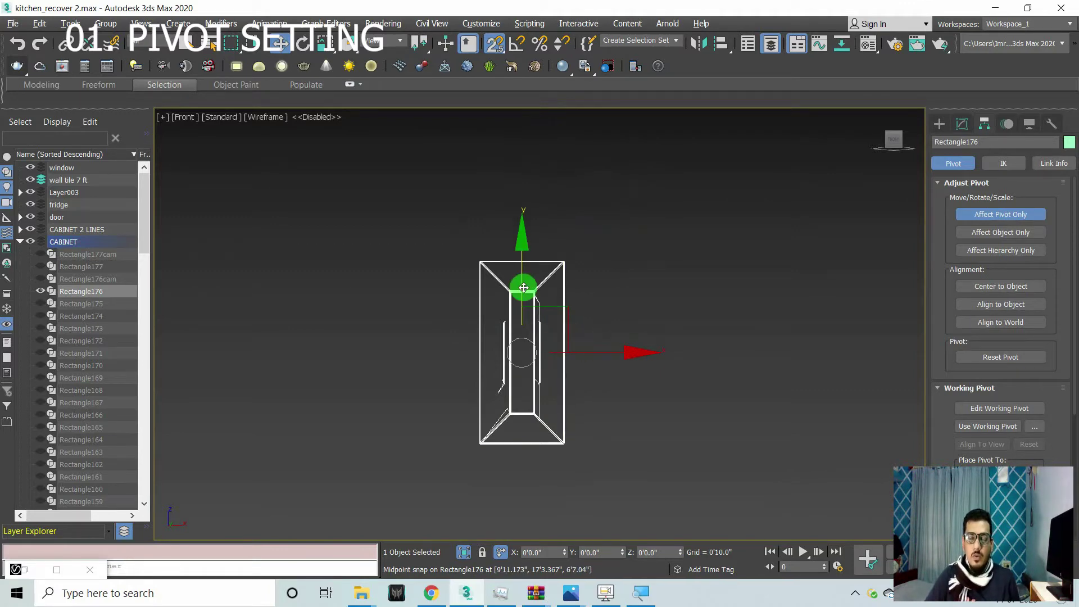
pyautogui.moveTo(524, 287); pyautogui.dragTo(615, 296)
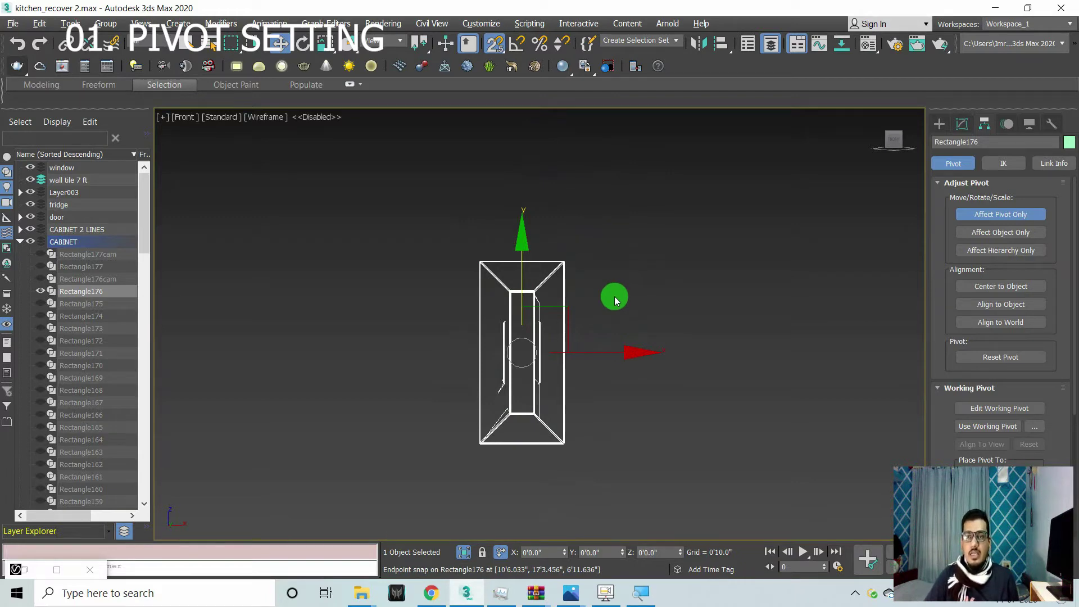
pyautogui.click(963, 123)
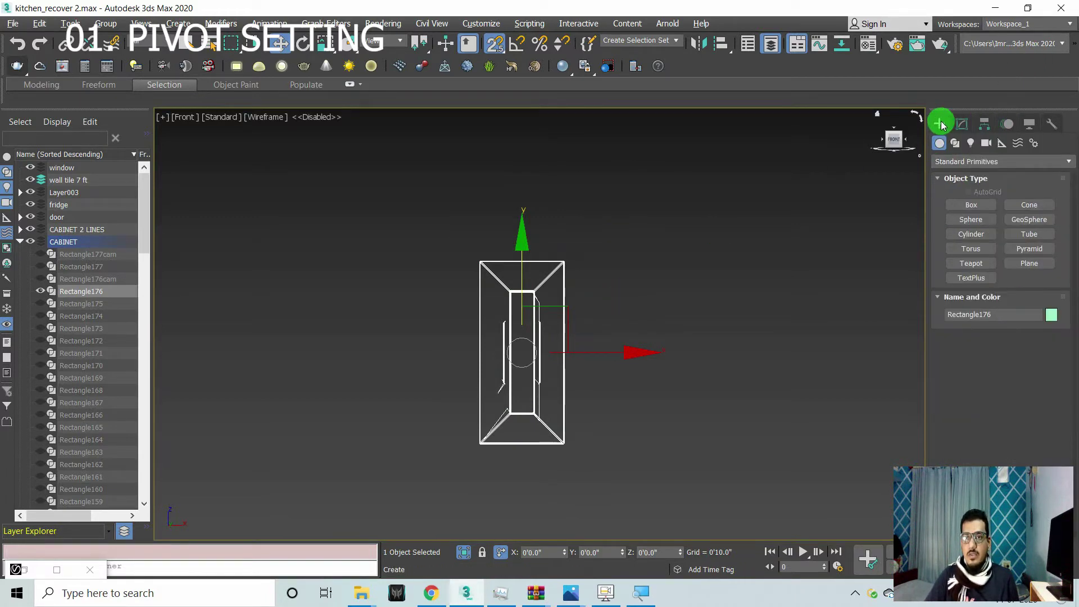
pyautogui.click(985, 125)
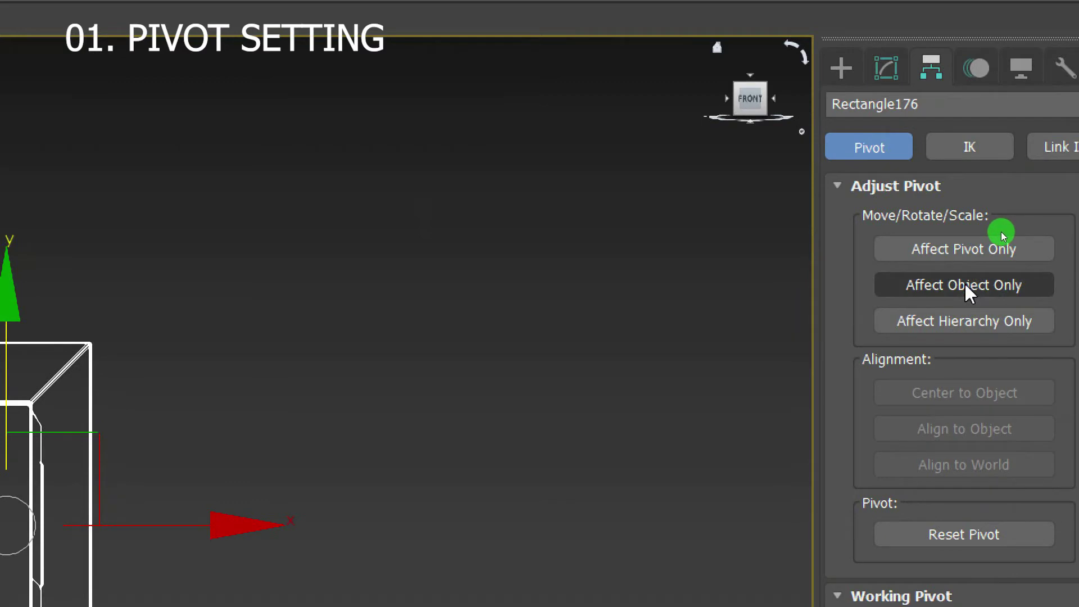
# Step: With Affect Object Only, snap the door geometry to a new spot, re-isolating it with Alt+Q
pyautogui.click(966, 285)
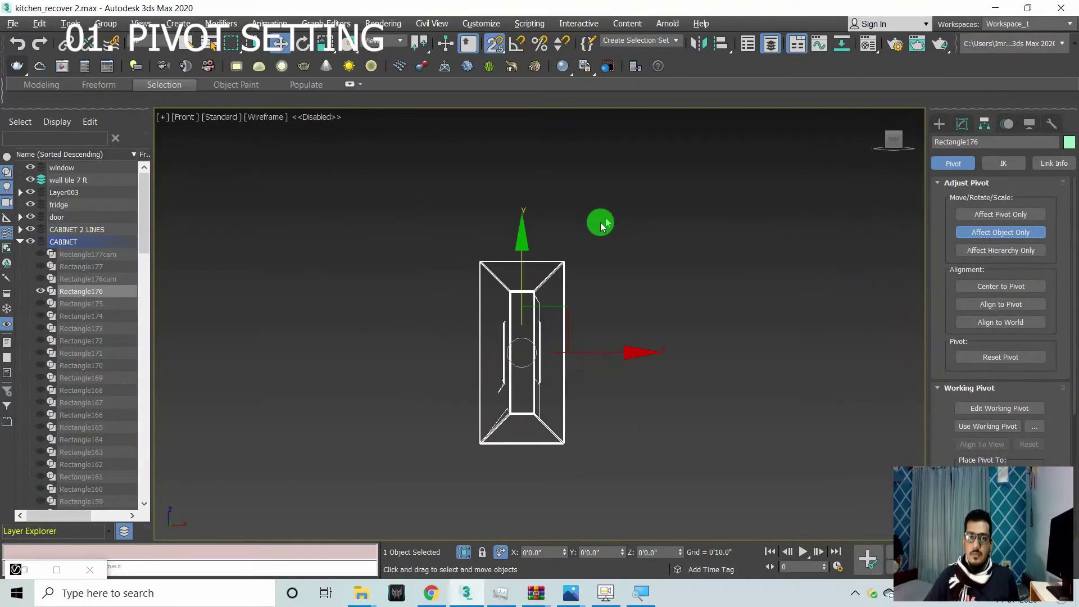
pyautogui.moveTo(523, 241); pyautogui.dragTo(634, 341)
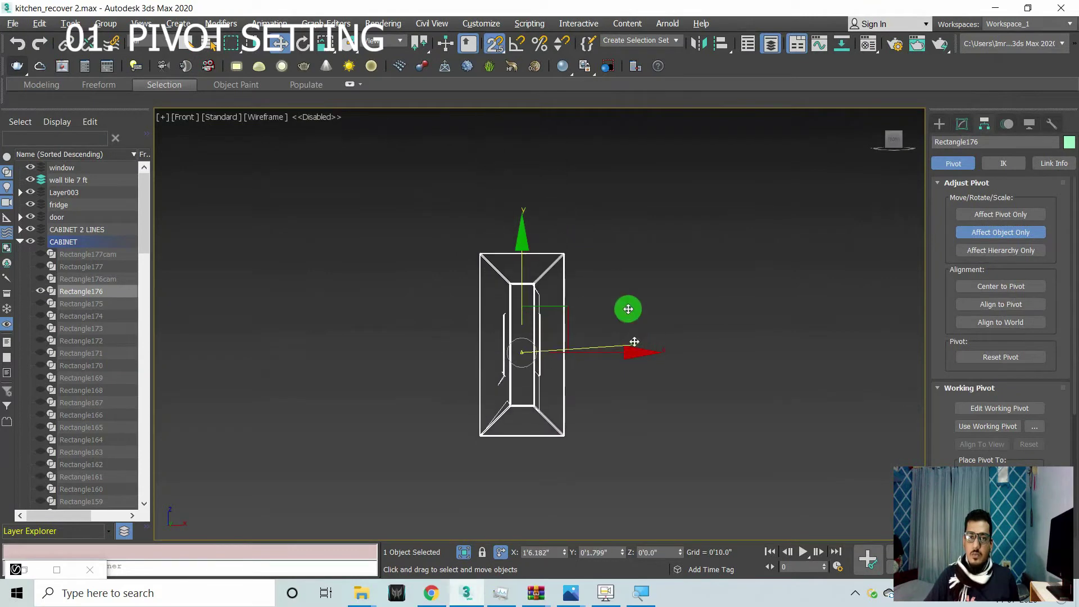
pyautogui.moveTo(634, 342); pyautogui.dragTo(656, 325)
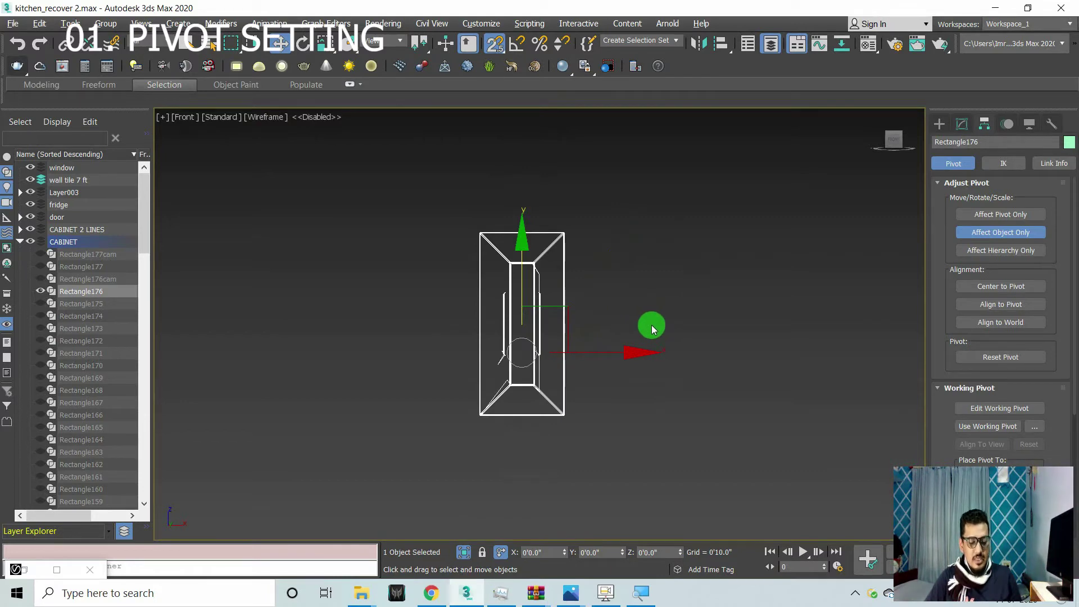
pyautogui.click(463, 552)
pyautogui.moveTo(501, 257)
pyautogui.mouseDown()
pyautogui.moveTo(625, 292)
pyautogui.moveTo(592, 267)
pyautogui.mouseUp()
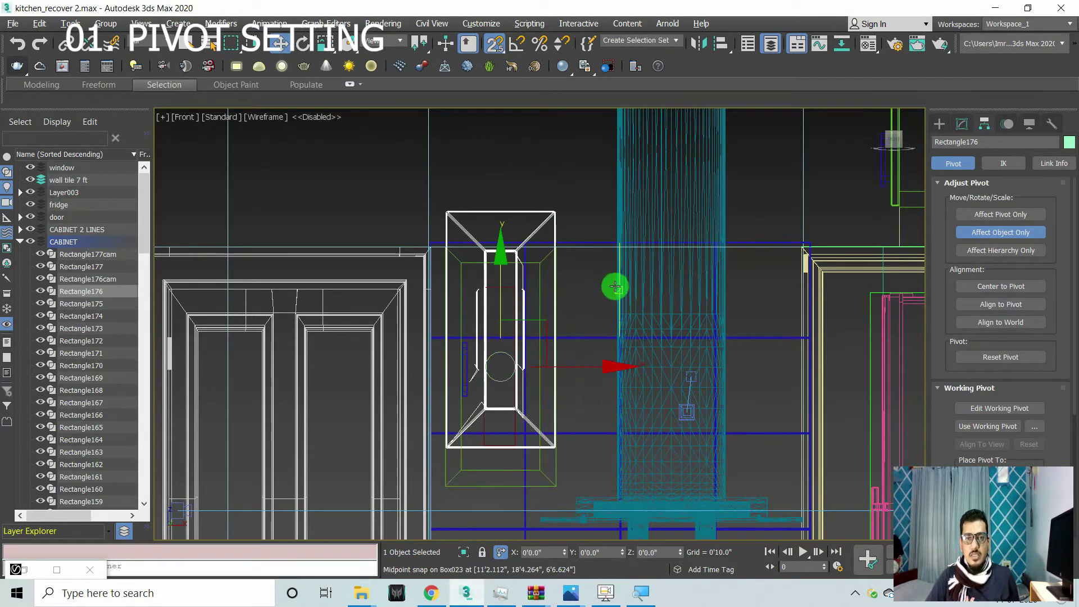
pyautogui.hotkey('alt', 'q')
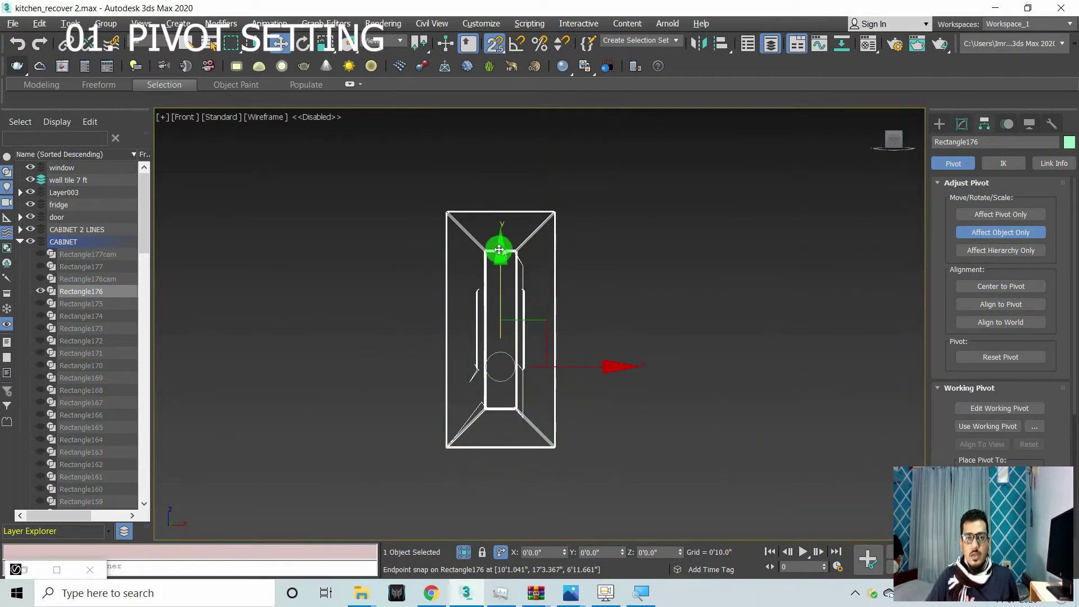
pyautogui.moveTo(501, 367); pyautogui.dragTo(670, 384)
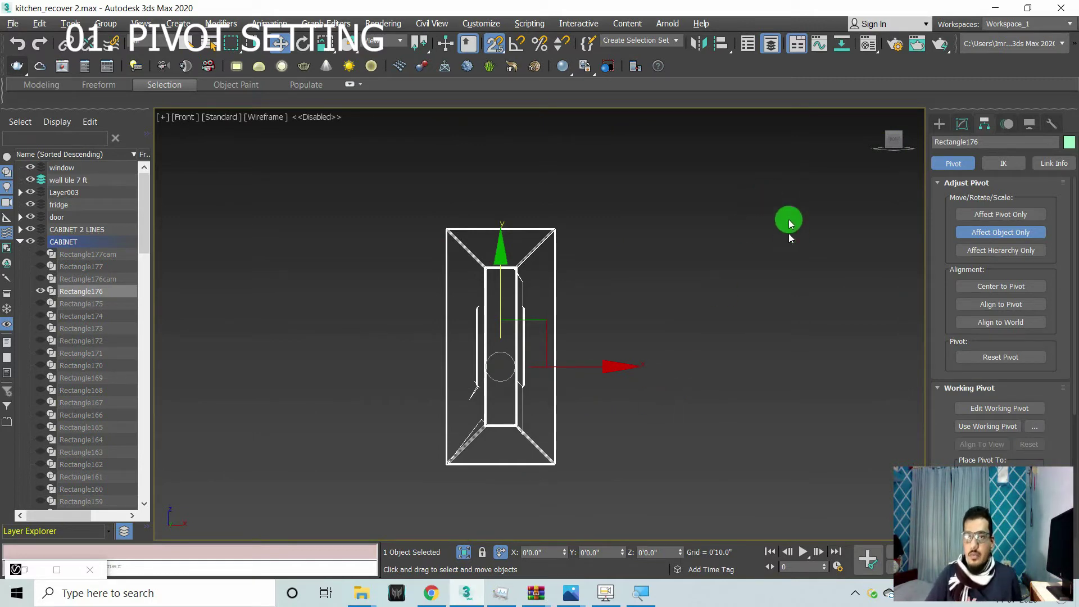
# Step: Reselect Rectangle176 with a selection window and turn on Selection Lock
pyautogui.click(780, 189)
pyautogui.moveTo(444, 202); pyautogui.dragTo(632, 482)
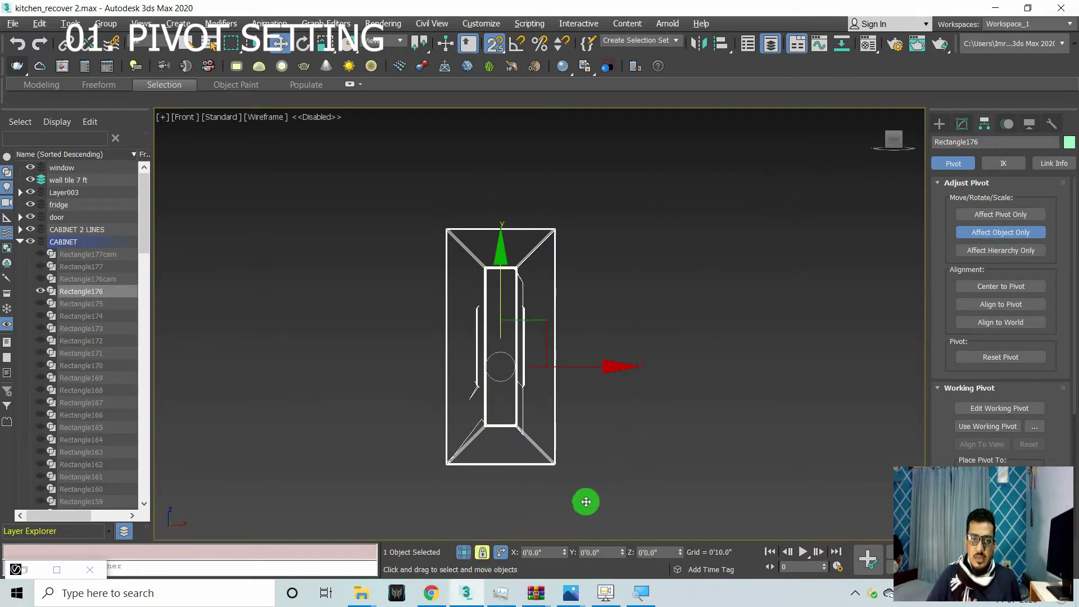
pyautogui.click(483, 553)
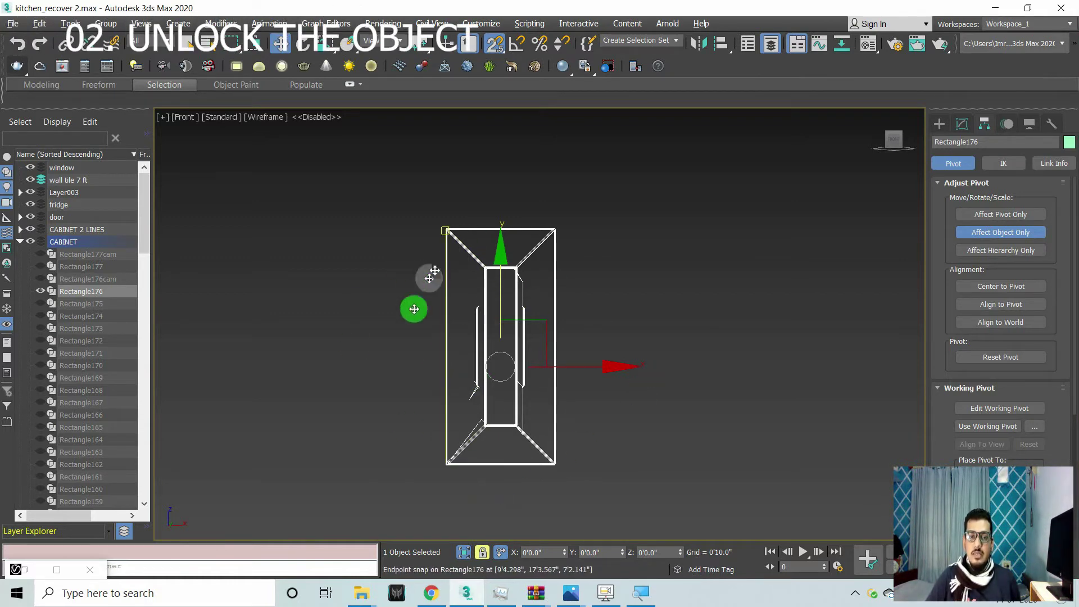
# Step: Turn off the Selection Lock Toggle for Rectangle176
pyautogui.click(483, 554)
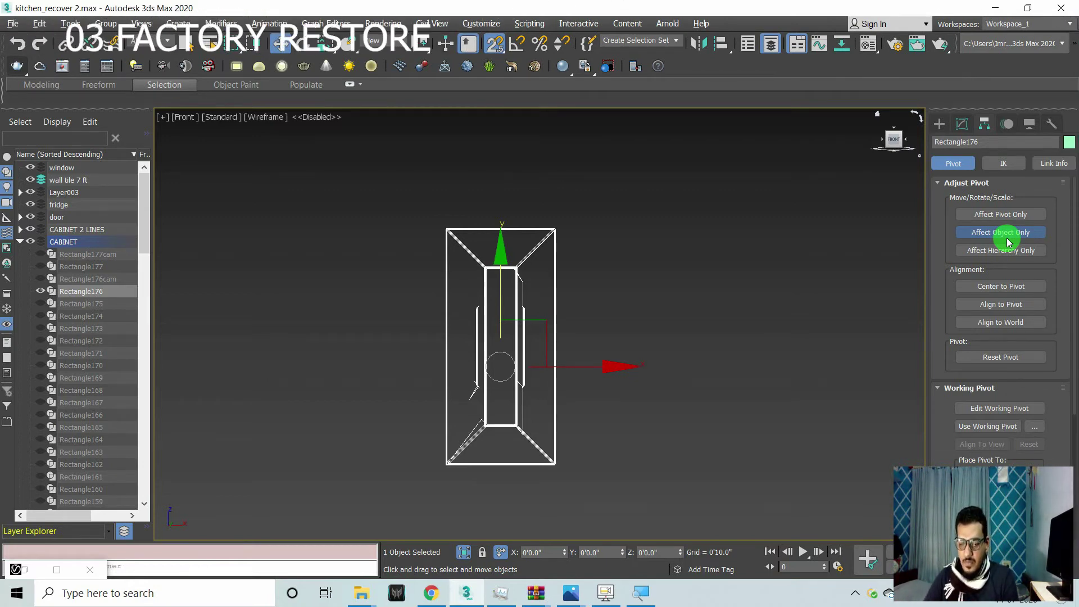
# Step: Open Customize > Preferences
pyautogui.click(482, 24)
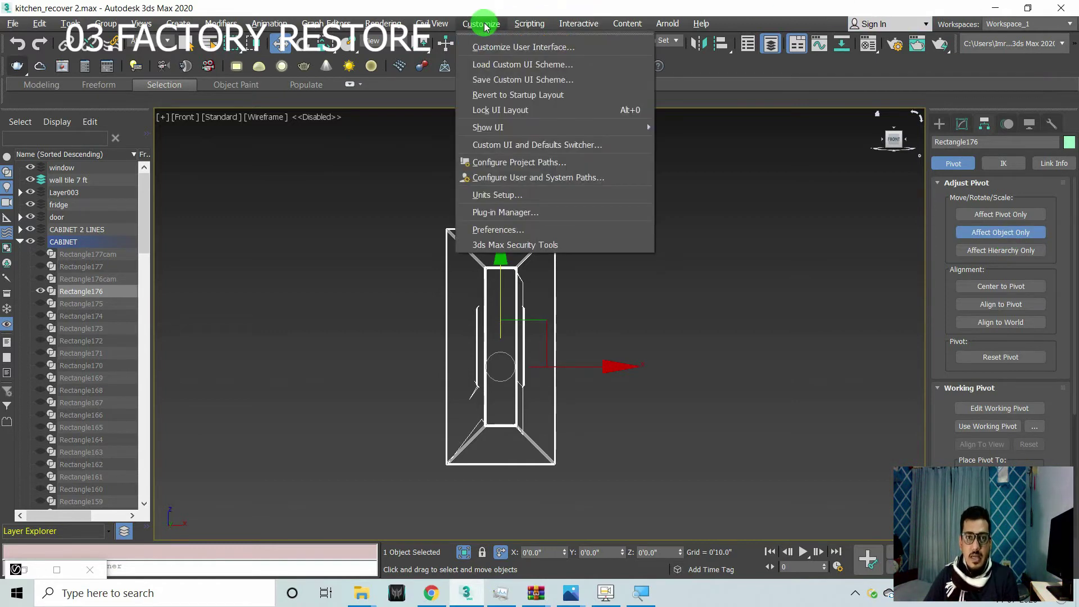
pyautogui.click(520, 229)
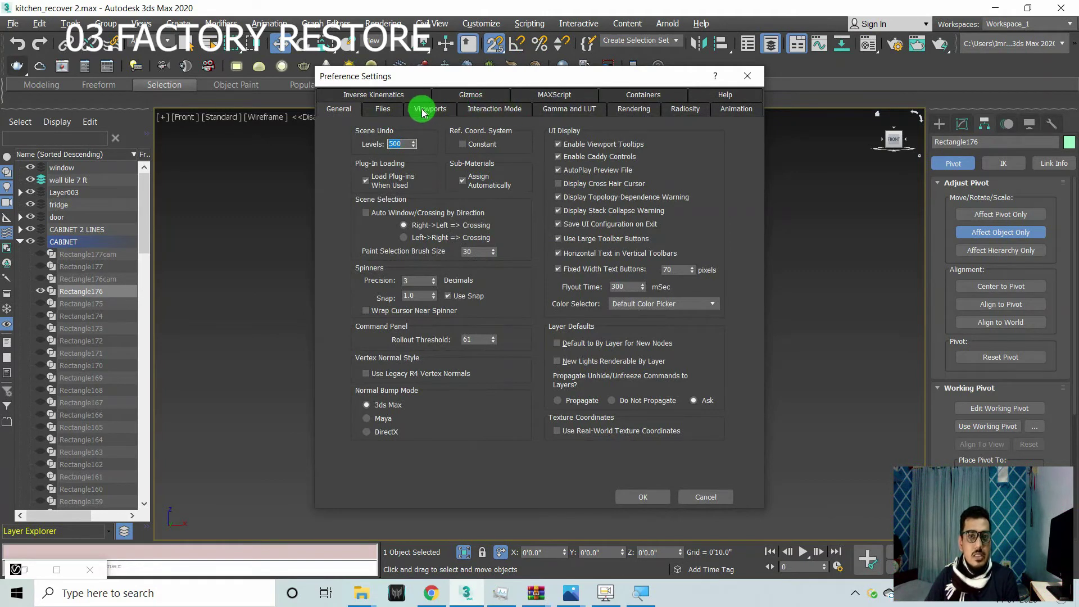
# Step: Show the Animation page of Preference Settings with Restore To Factory Settings
pyautogui.click(750, 112)
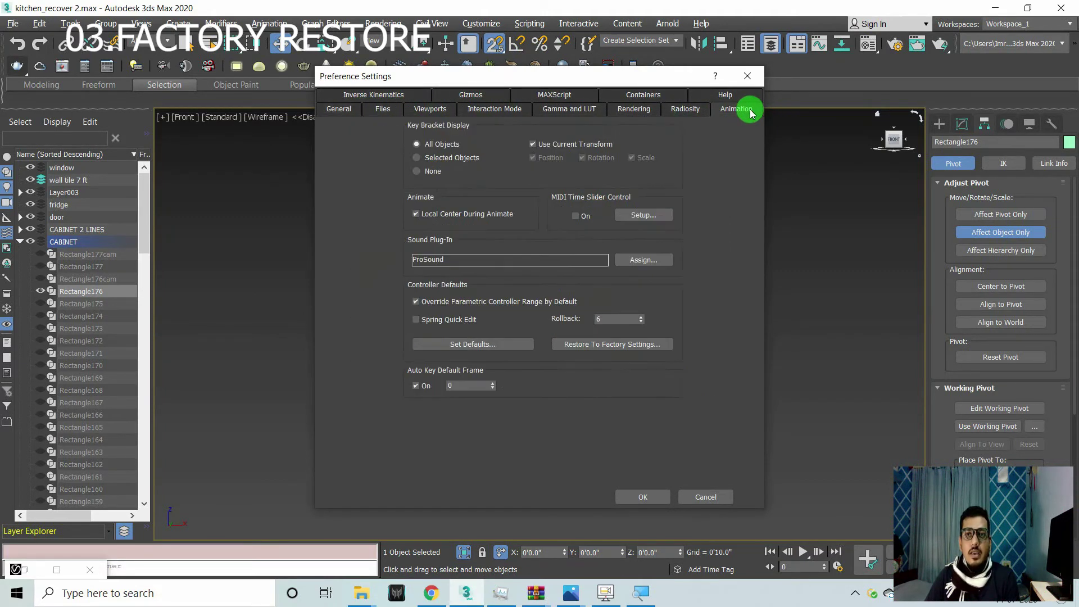